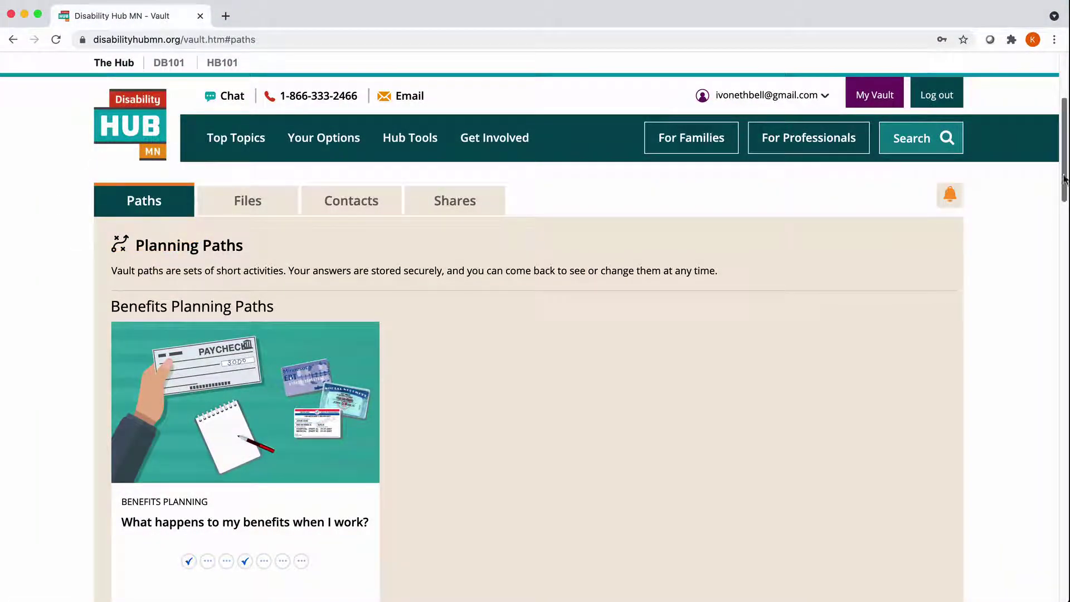
Open the 'What happens to my benefits when I work?' path and collapse Get a Benefits Lookup to list all seven steps
left_click_drag(1065, 179, 1065, 196)
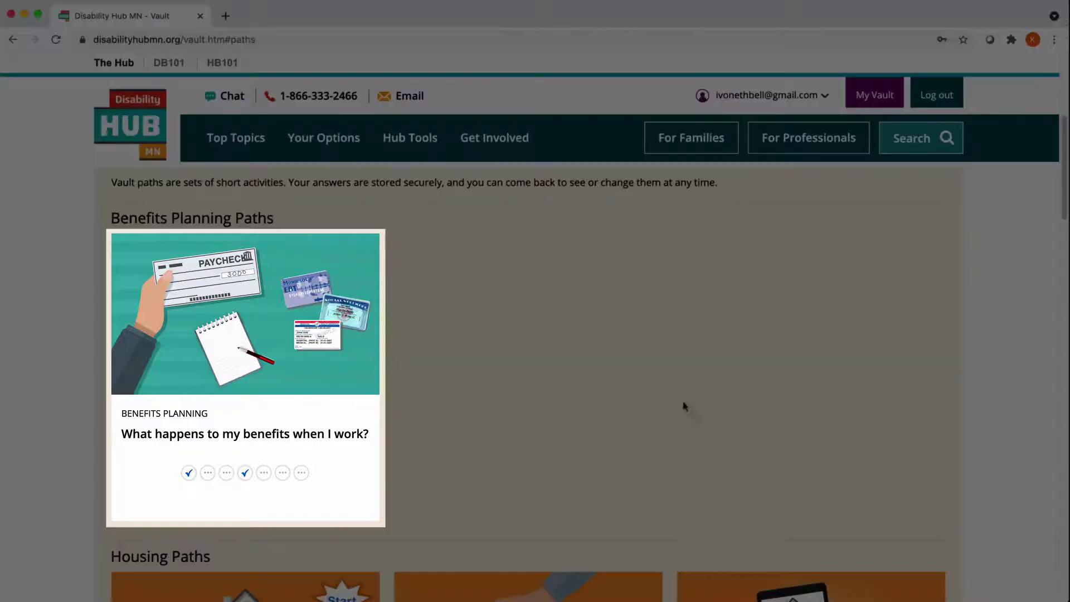
left_click(366, 414)
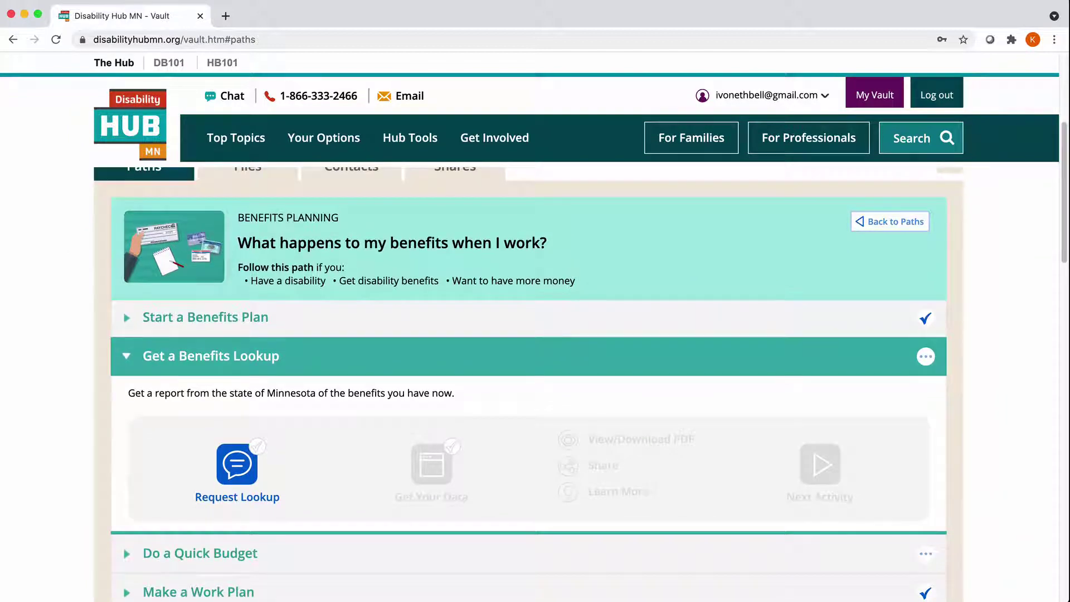
left_click(858, 363)
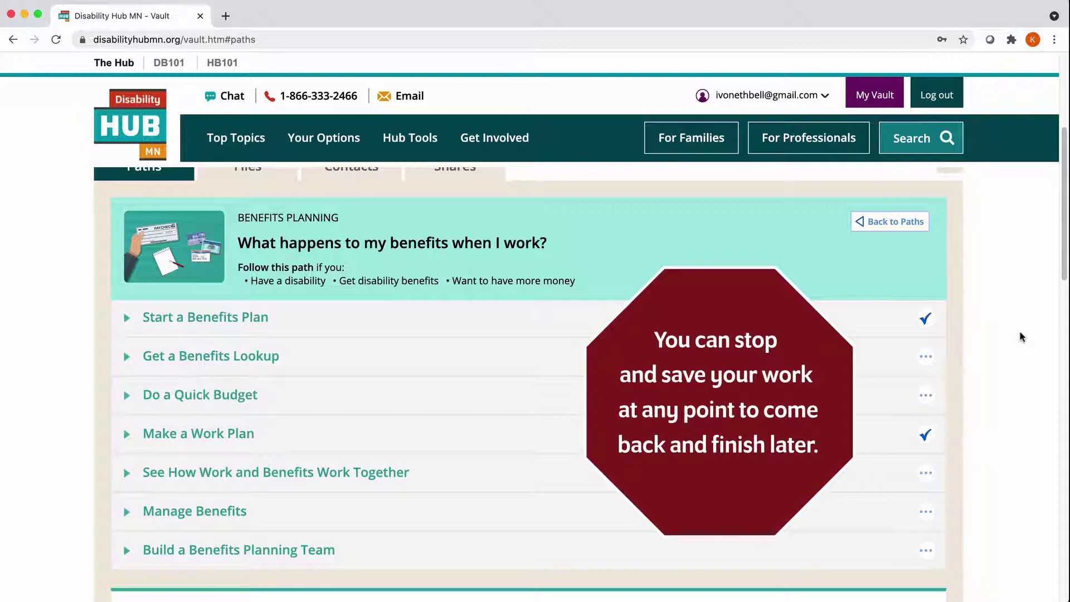
scroll(1022, 337, "down", 1)
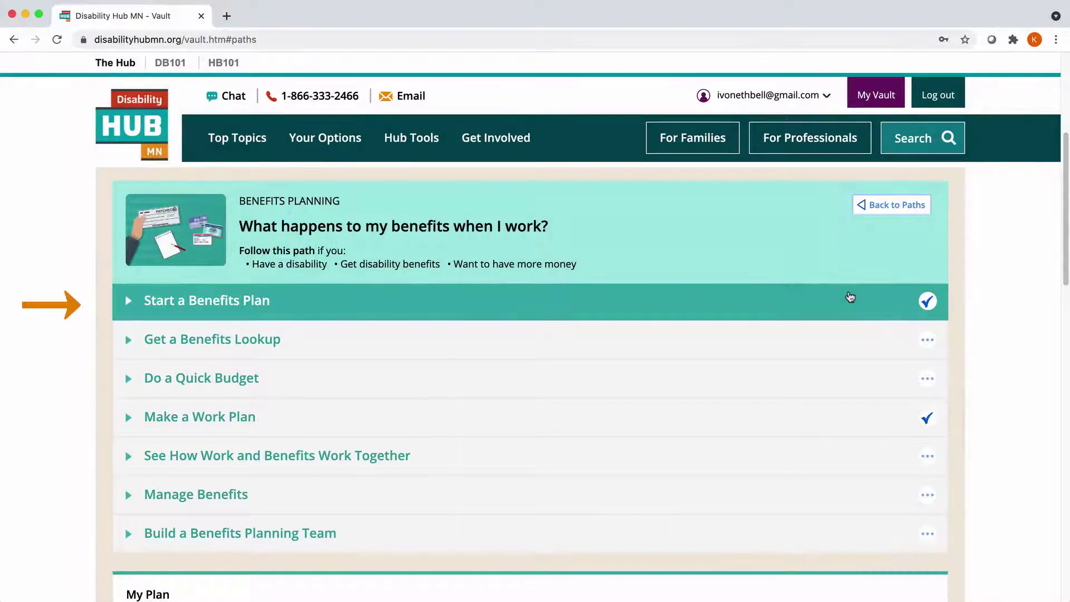
Answer Start a Benefits Plan as receiving public benefits and interested in work, then review the results report's PDF and Share options
left_click(850, 297)
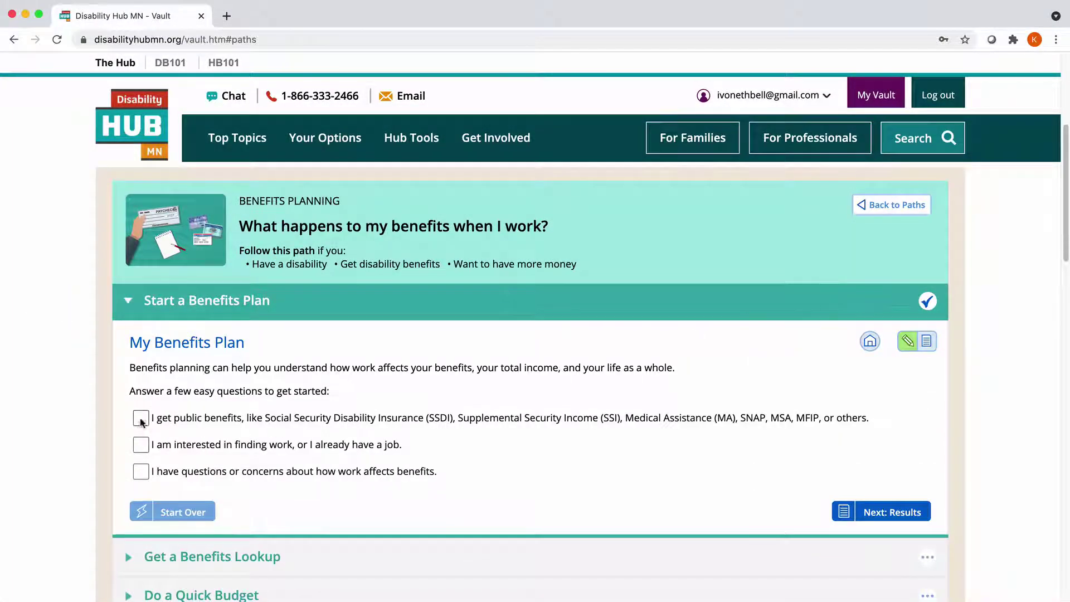
left_click(141, 419)
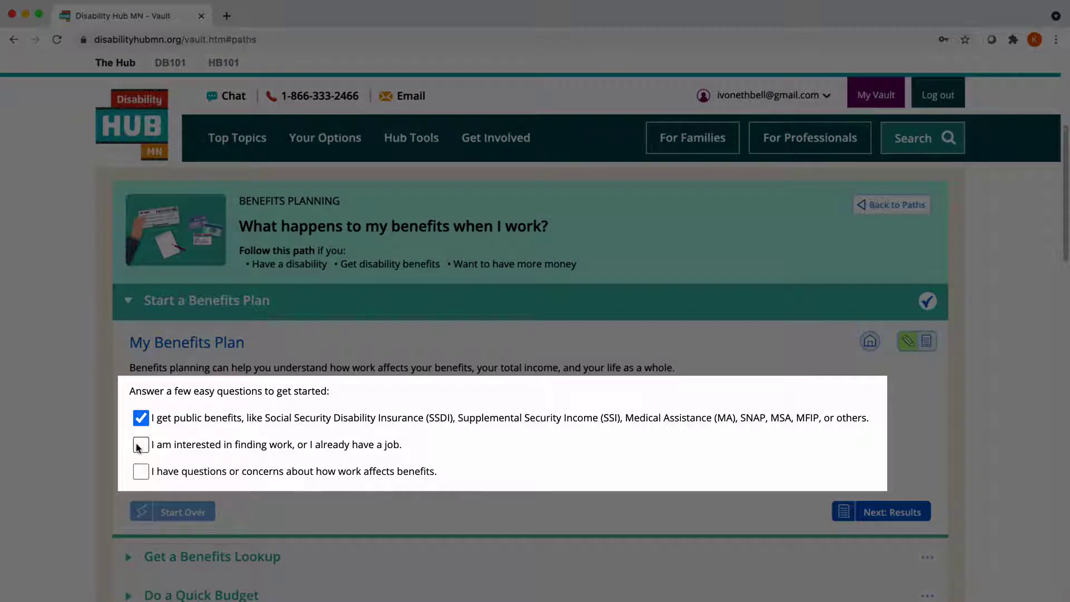
left_click(139, 446)
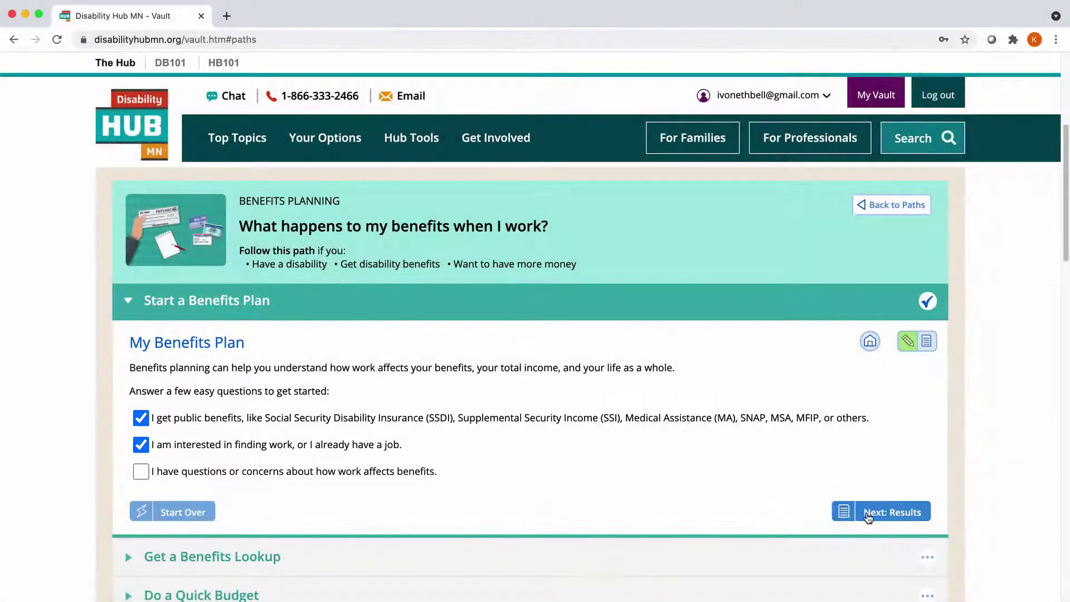
left_click(892, 512)
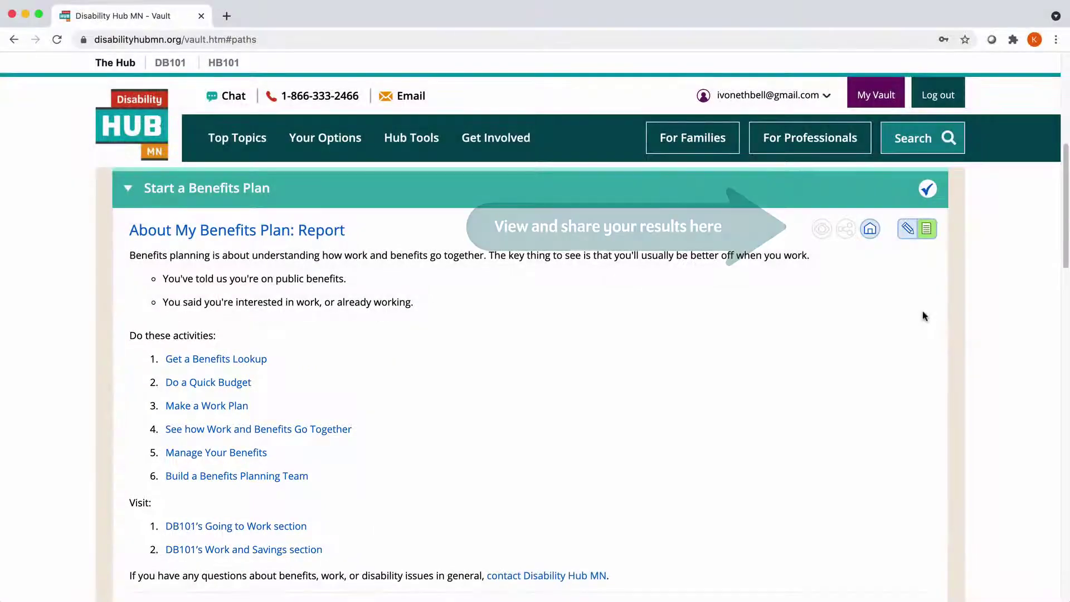
left_click(821, 230)
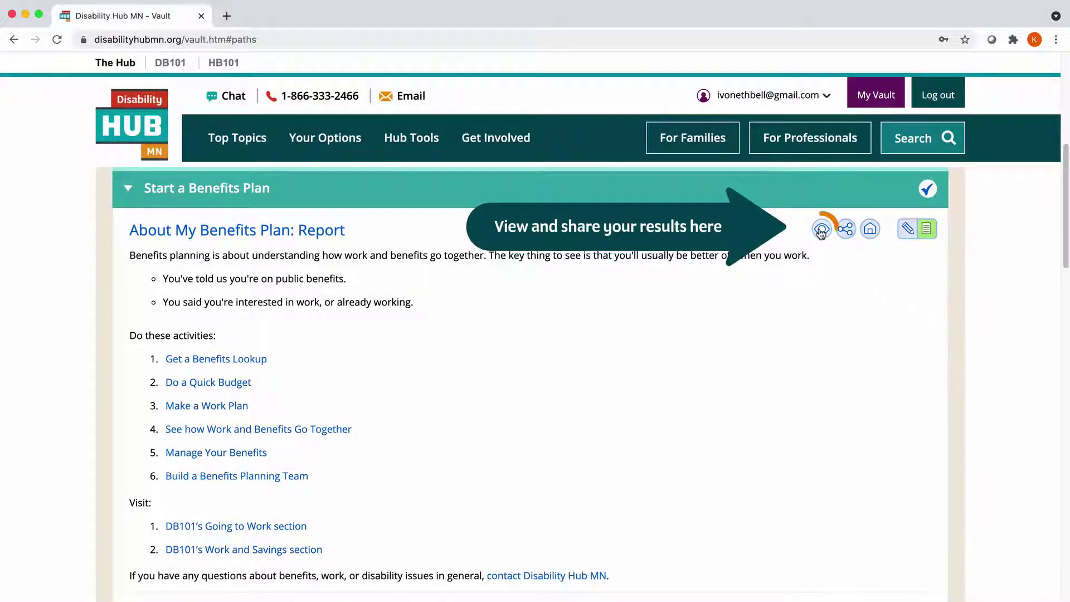
left_click(847, 233)
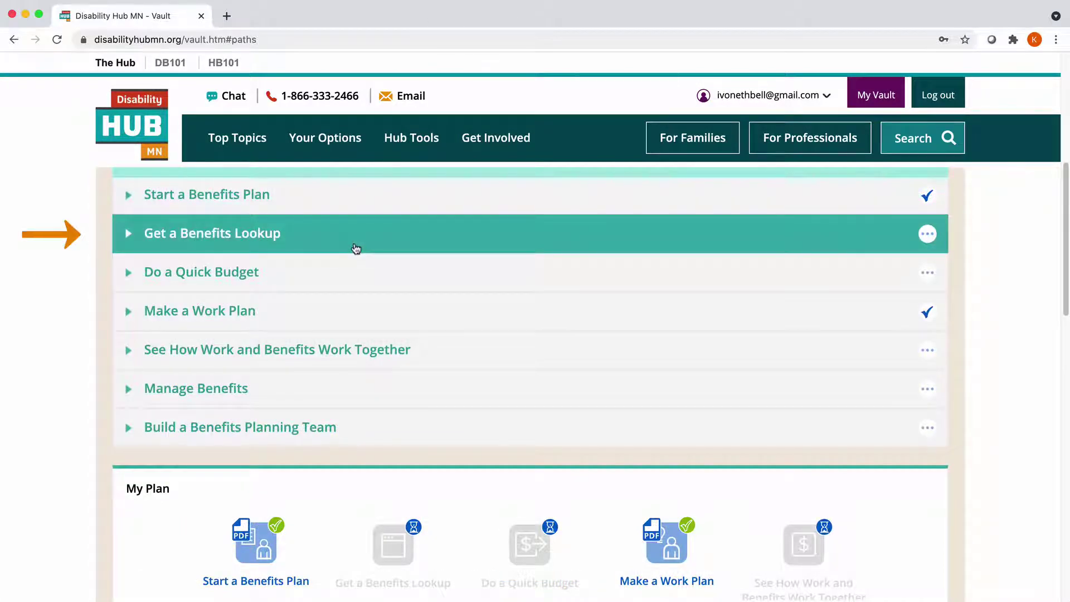
Request a Benefits Lookup, complete the personal information form and advance to Client Authorization
left_click(356, 248)
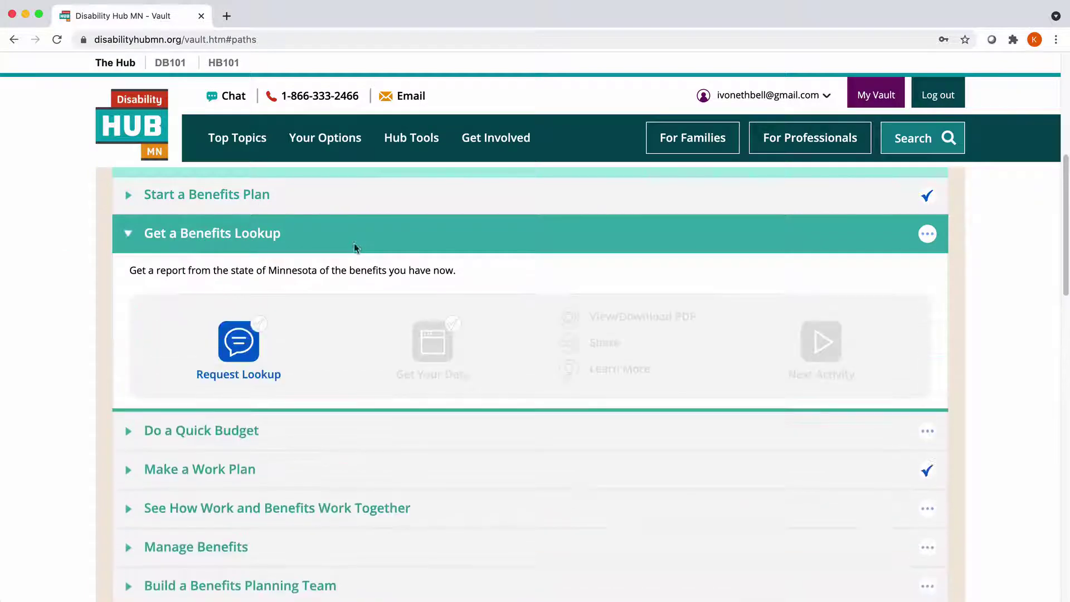
left_click(239, 342)
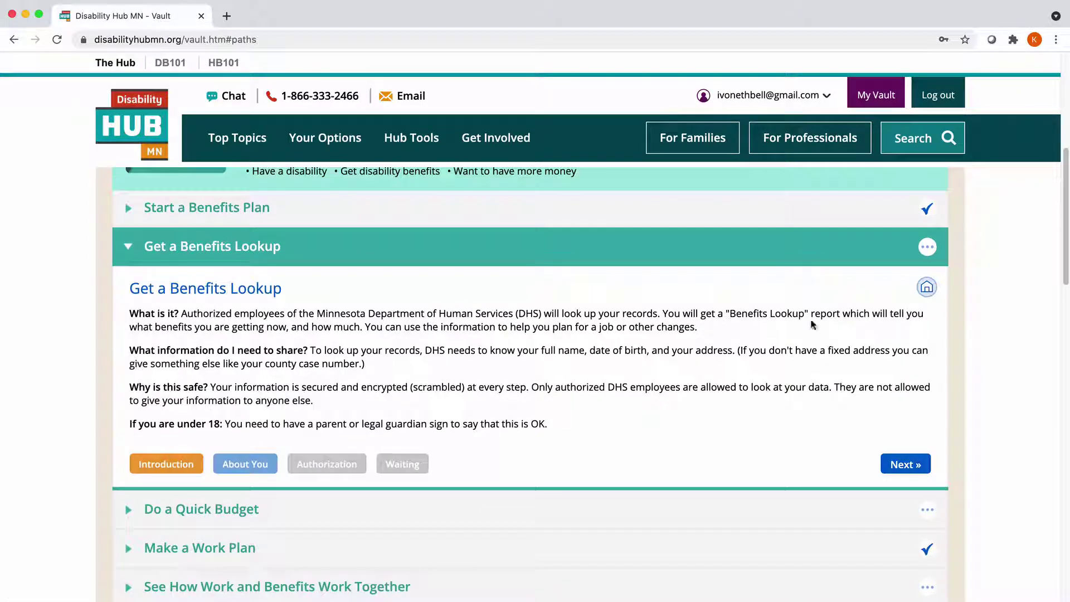
left_click(901, 467)
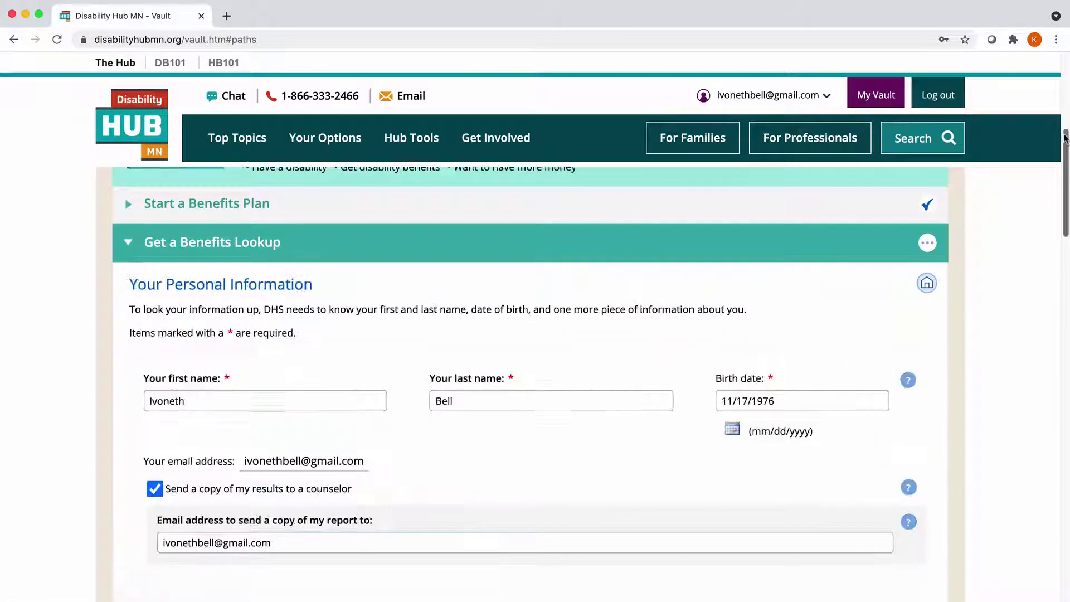
left_click_drag(1064, 153, 1067, 243)
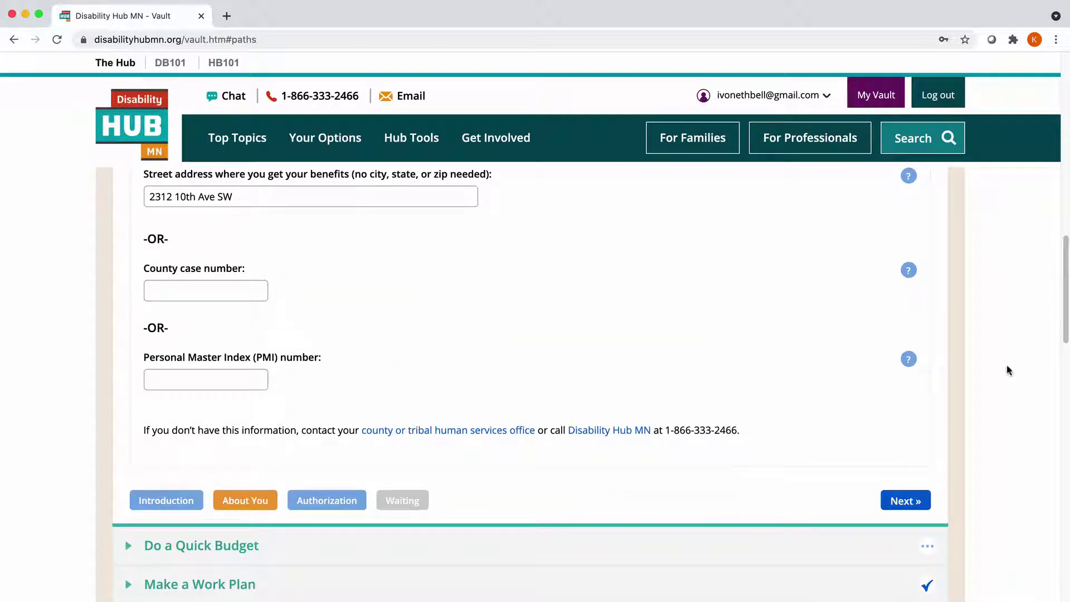
left_click(908, 500)
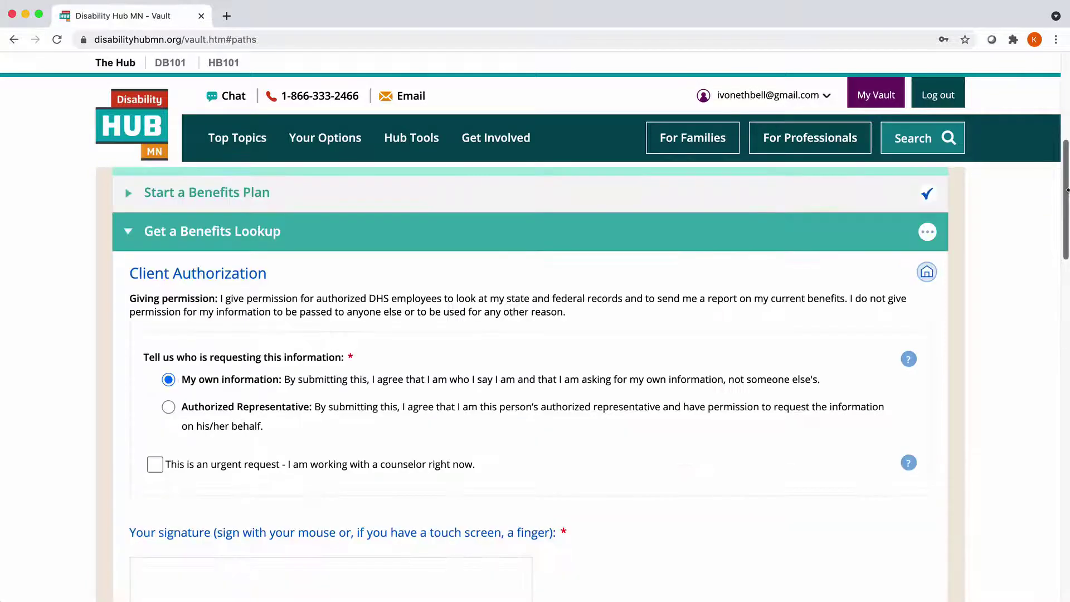
left_click_drag(1068, 190, 1068, 250)
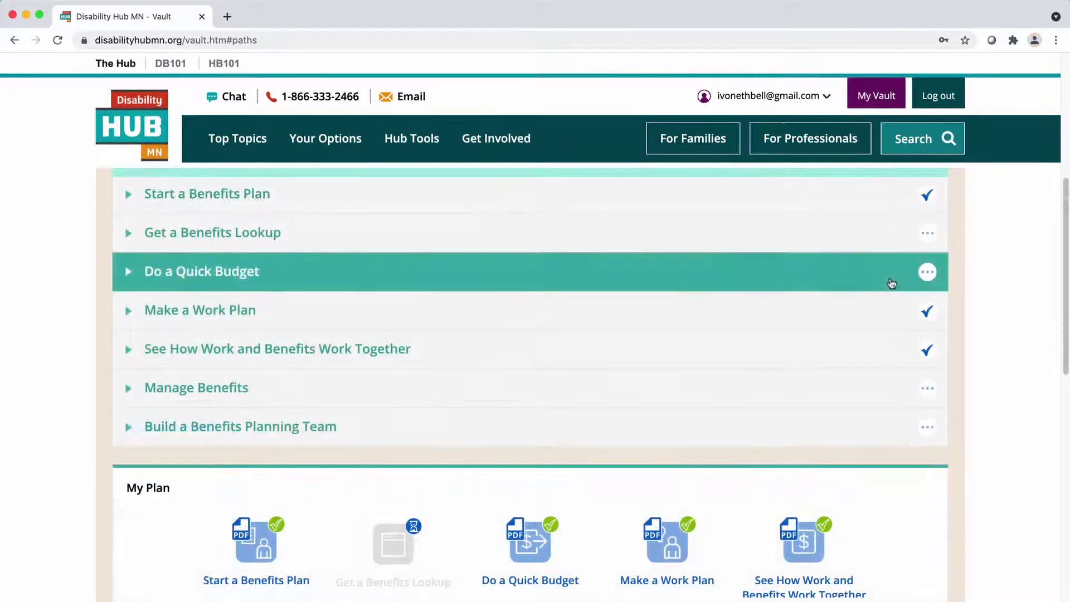
Enter Quick Budget monthly income of $1287 and expenses of $486, then view the budget chart
left_click(889, 284)
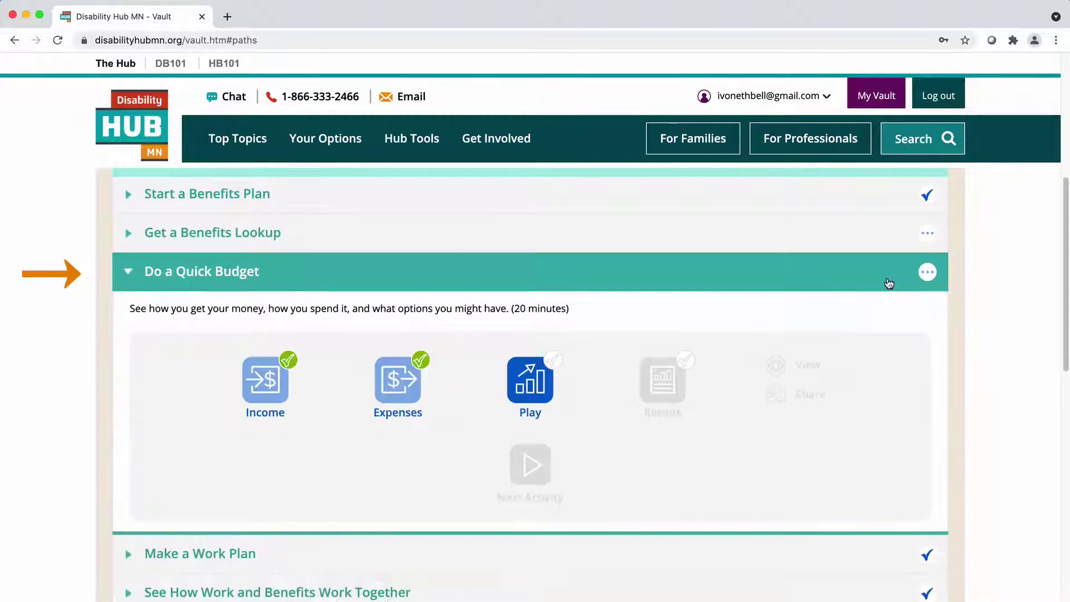
left_click(286, 383)
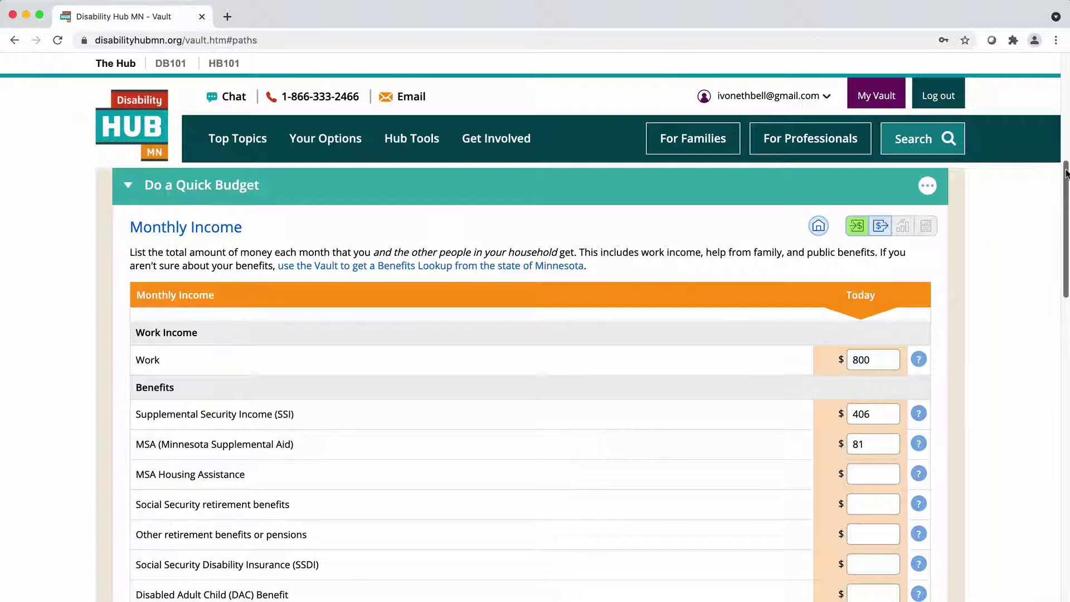
left_click_drag(1065, 173, 1066, 296)
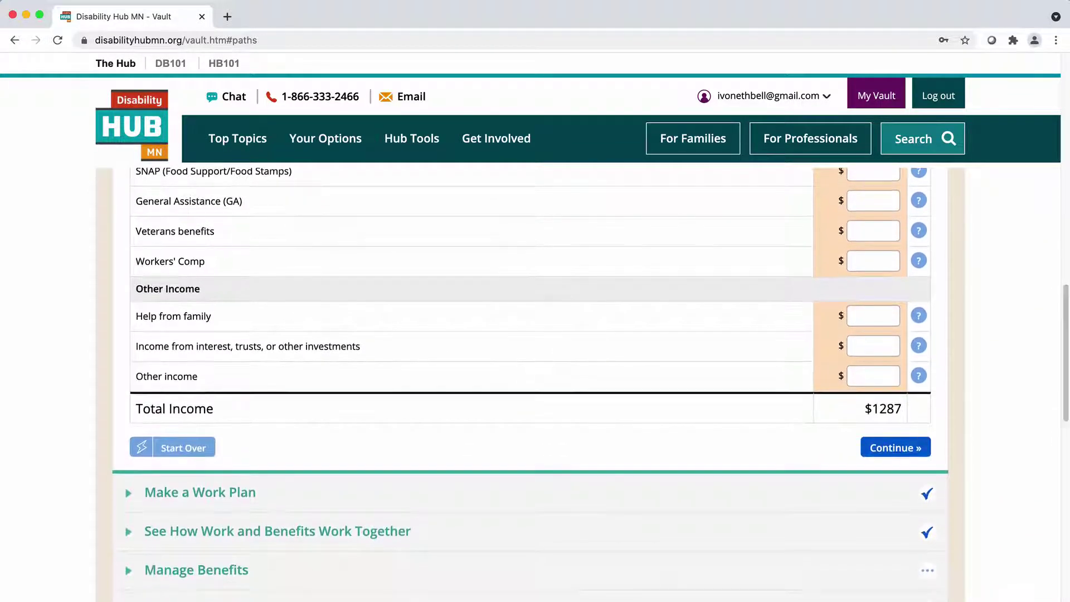
left_click(896, 447)
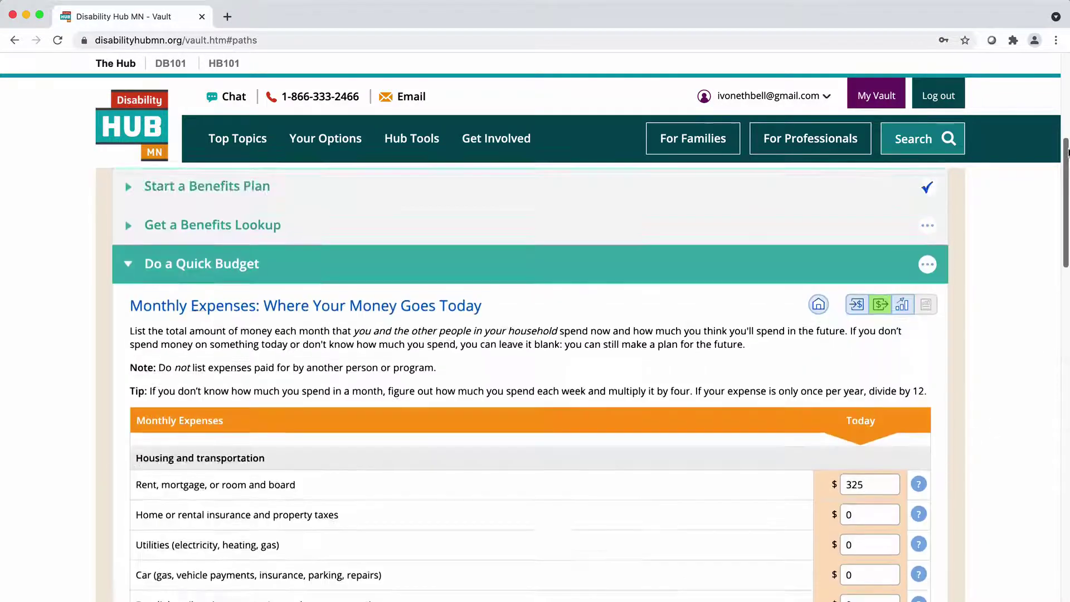
left_click_drag(1068, 167, 1044, 320)
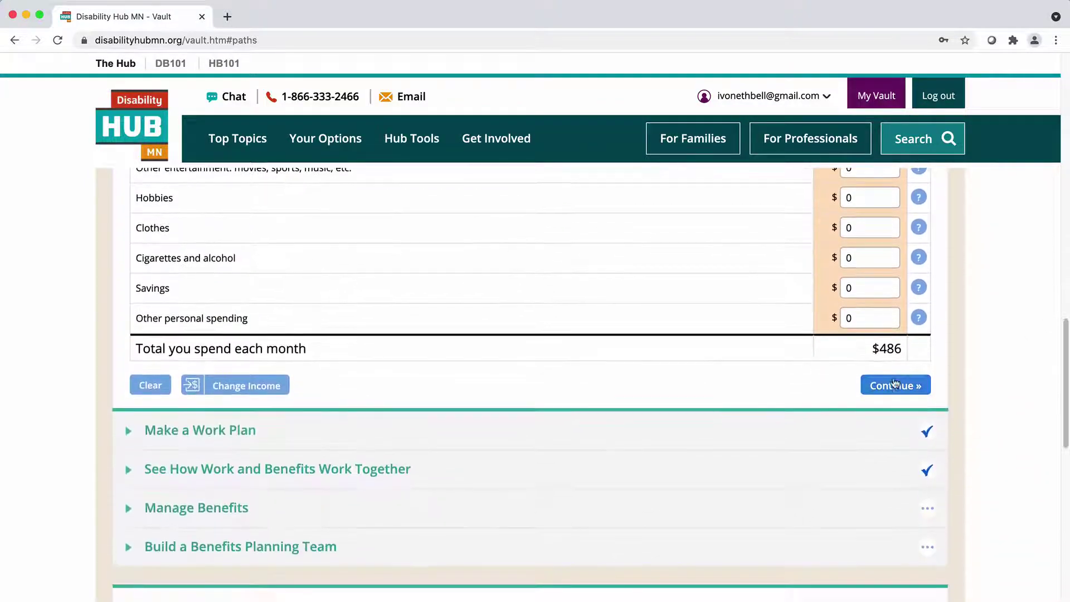
left_click(885, 384)
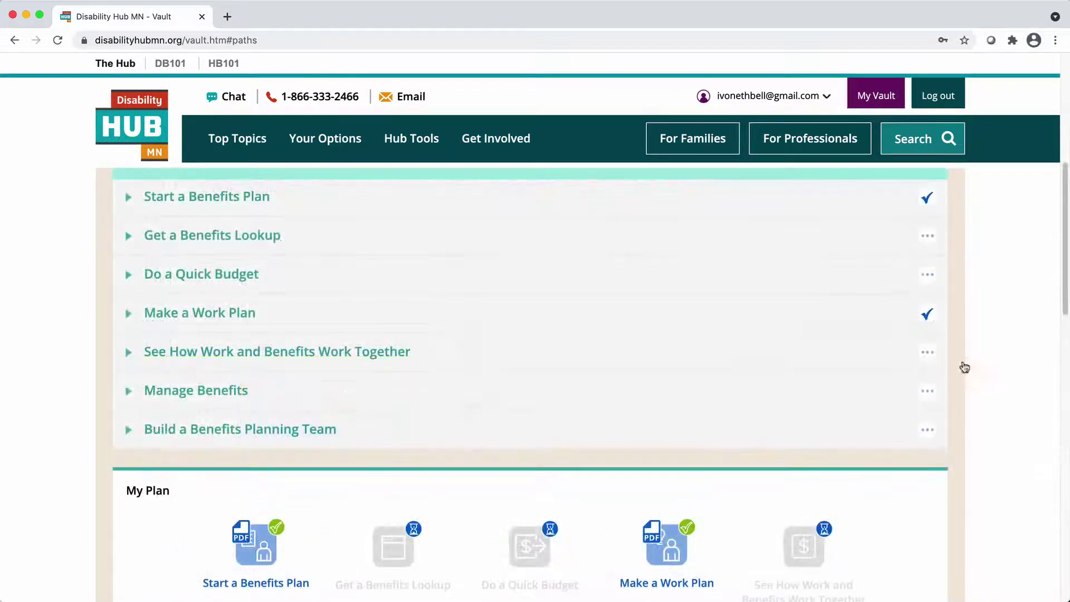
Answer 'Have you looked for work?' in Make a Work Plan and view the Dog Trainer work plan results
left_click(865, 315)
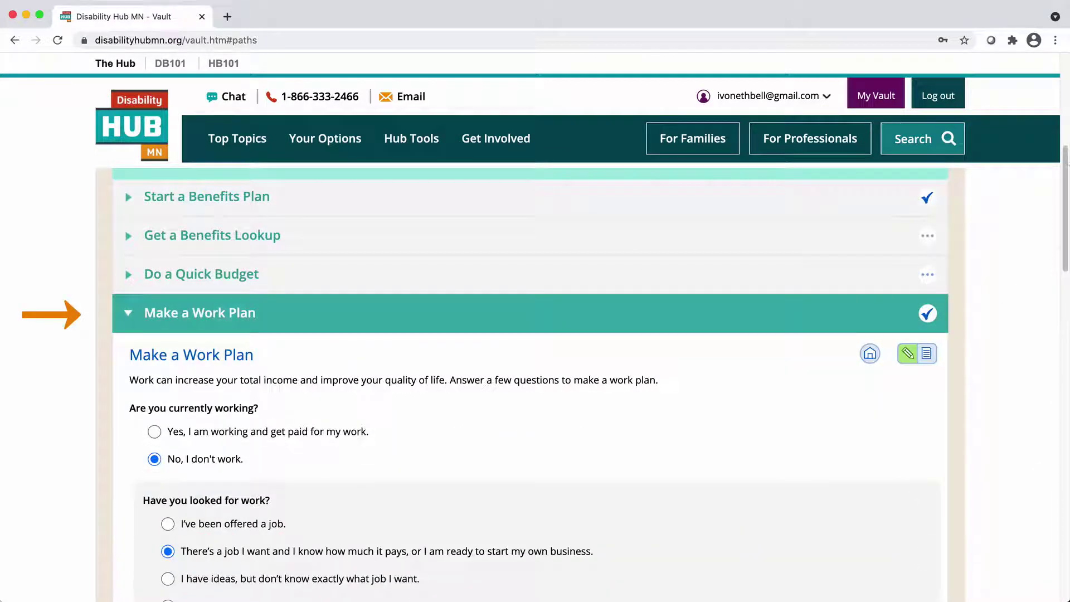
scroll(1064, 195, "down", 3)
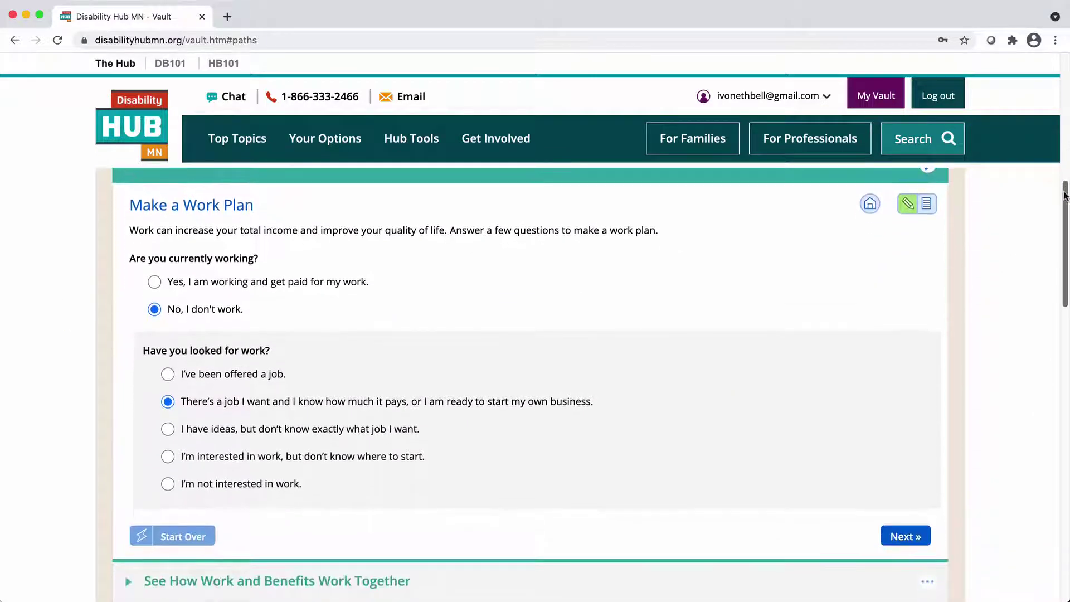
left_click_drag(1064, 195, 1064, 199)
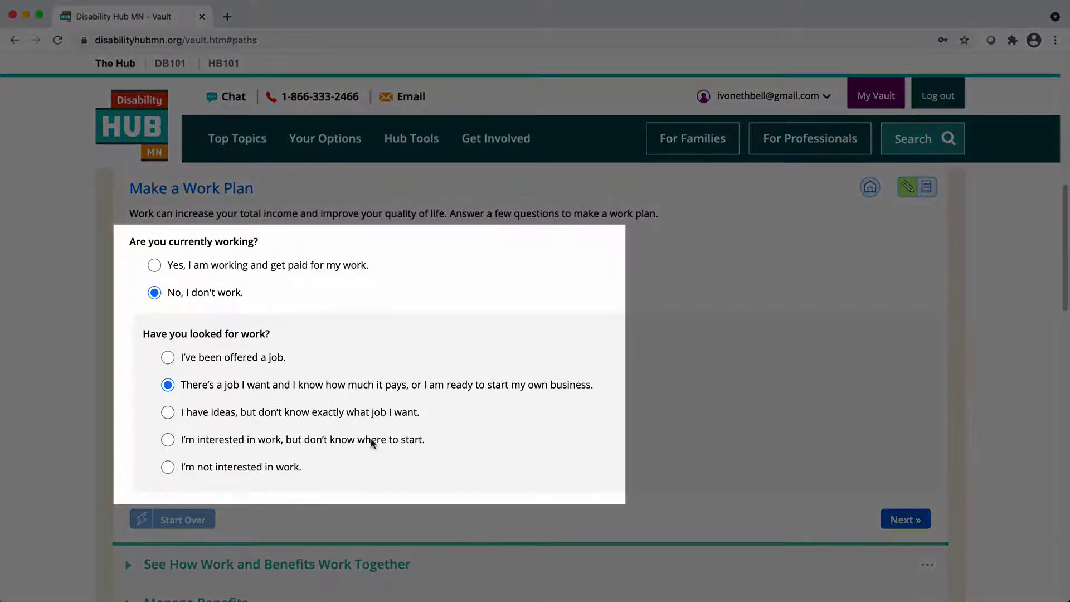
left_click(371, 441)
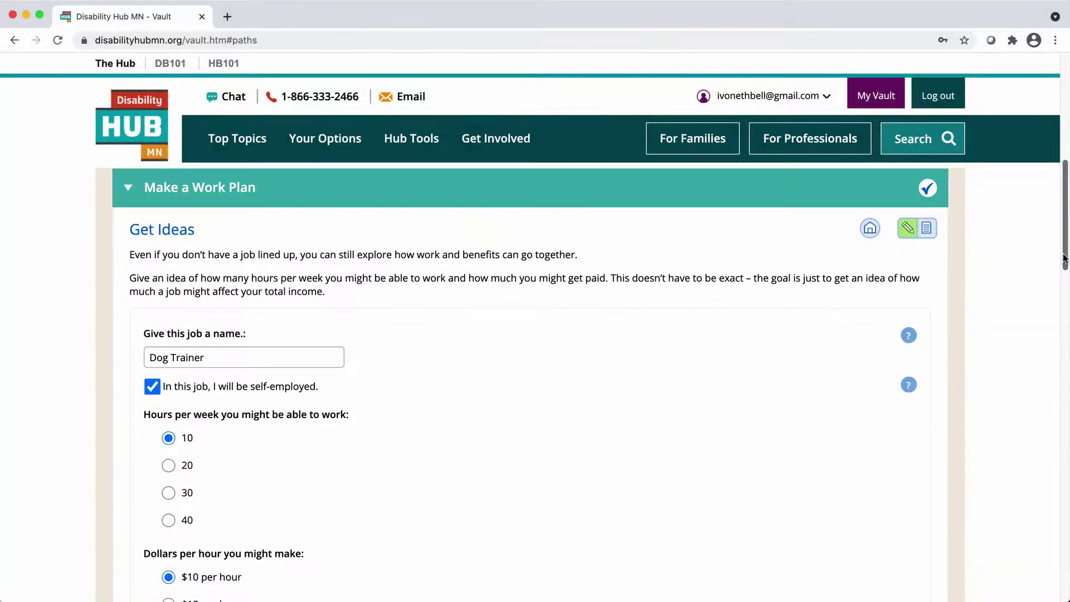
left_click_drag(1064, 258, 1067, 334)
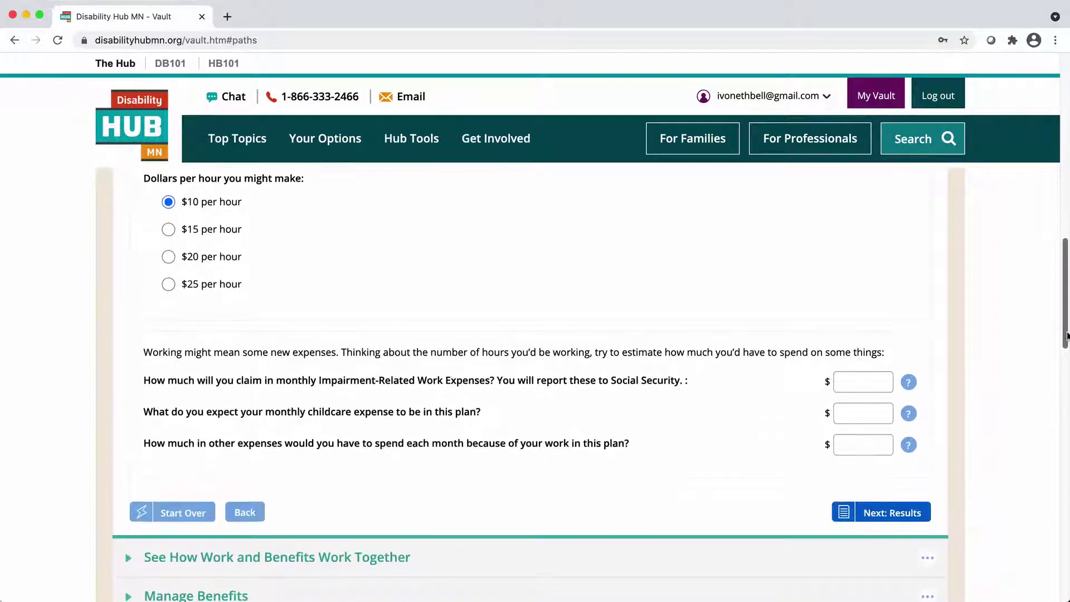
left_click(914, 512)
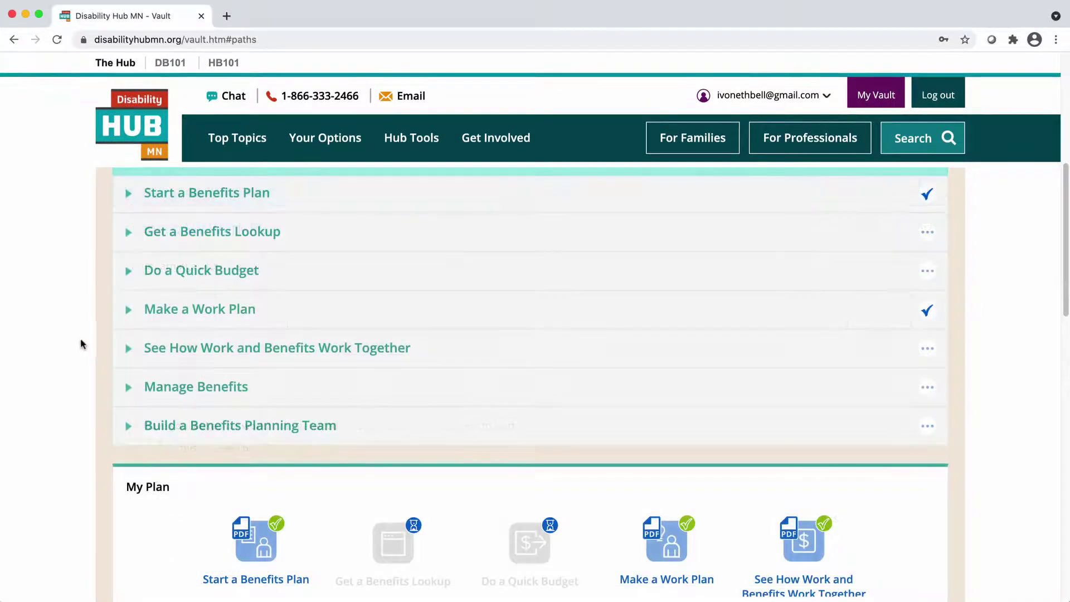
Expand See How Work and Benefits Work Together and start the Benefits and Work Estimator
left_click(161, 348)
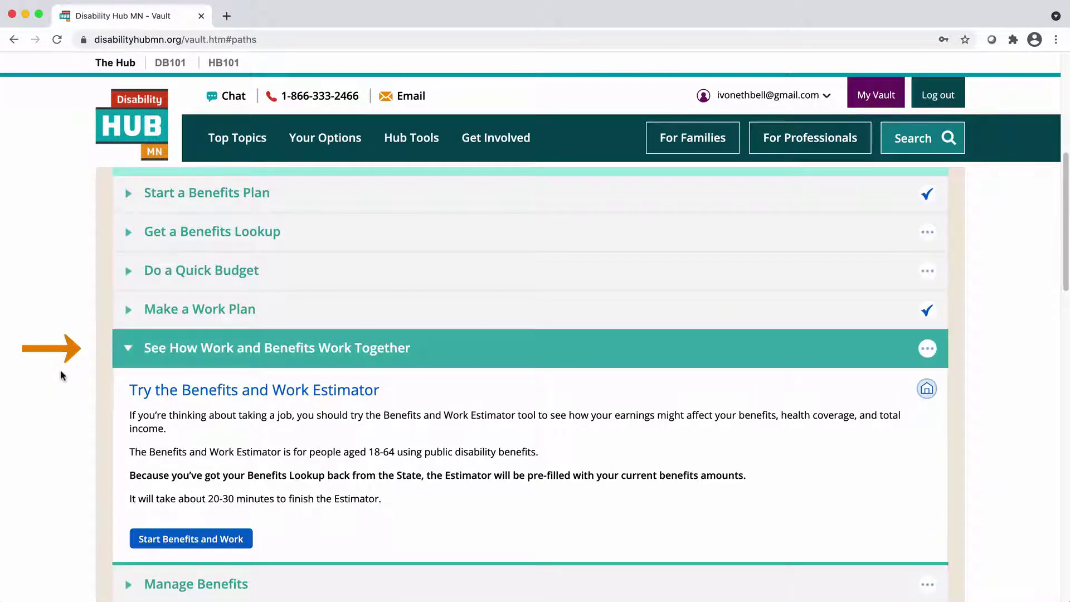
scroll(61, 375, "down", 5)
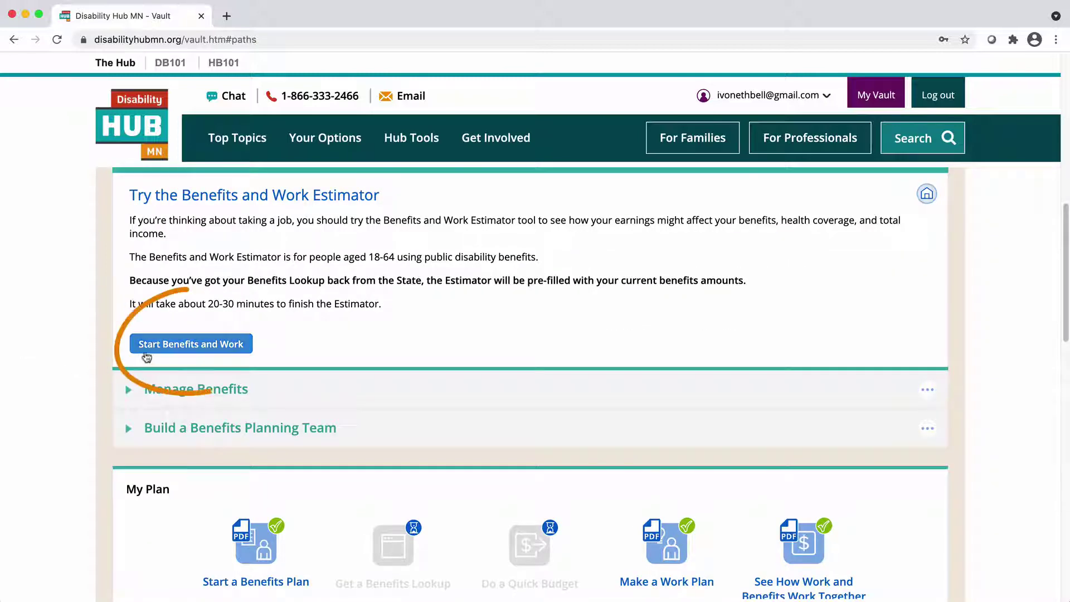
left_click(163, 346)
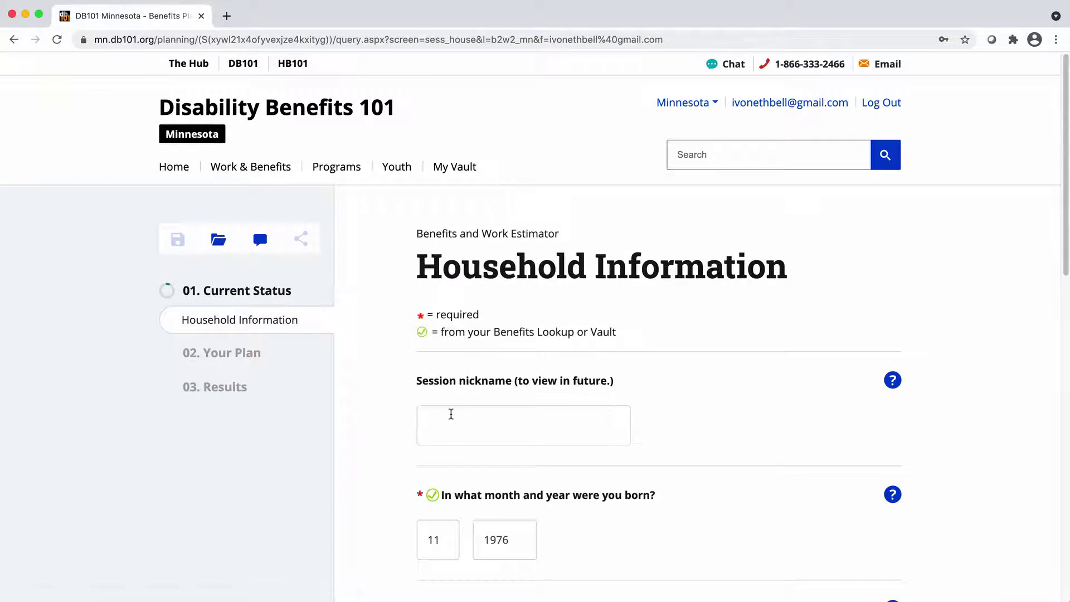
Enter a session nickname and continue to results showing monthly income rising from $937.35 to $1,269.18
left_click(450, 415)
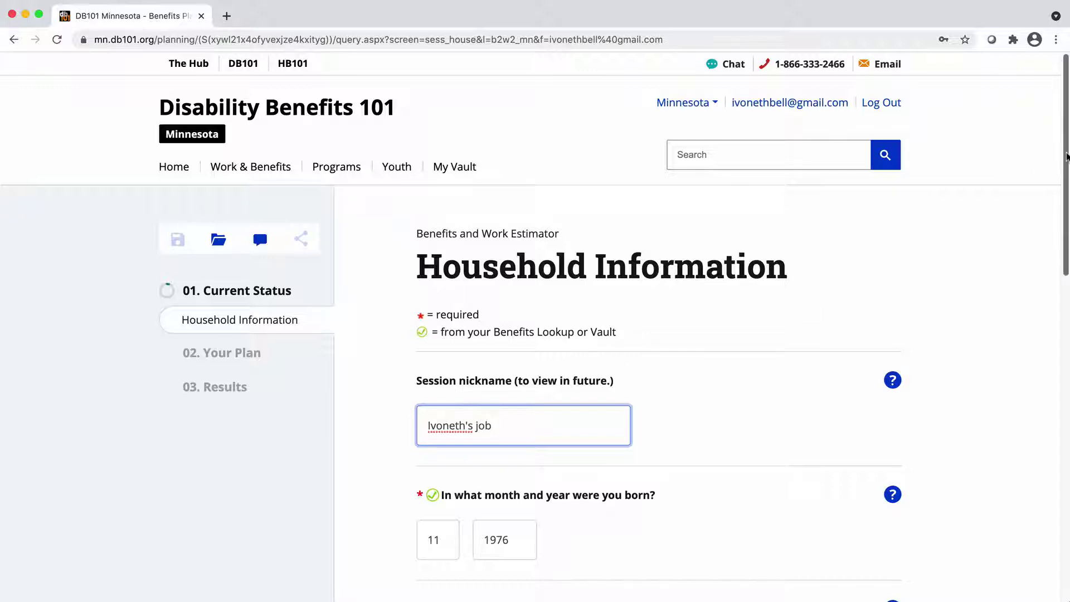
left_click_drag(1065, 158, 1015, 496)
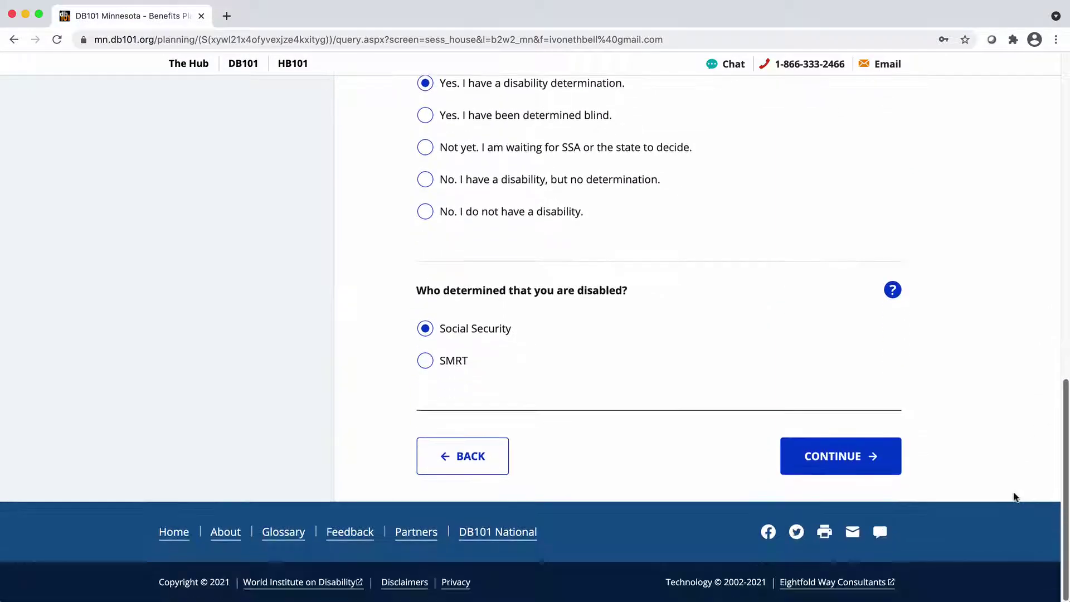
left_click(847, 467)
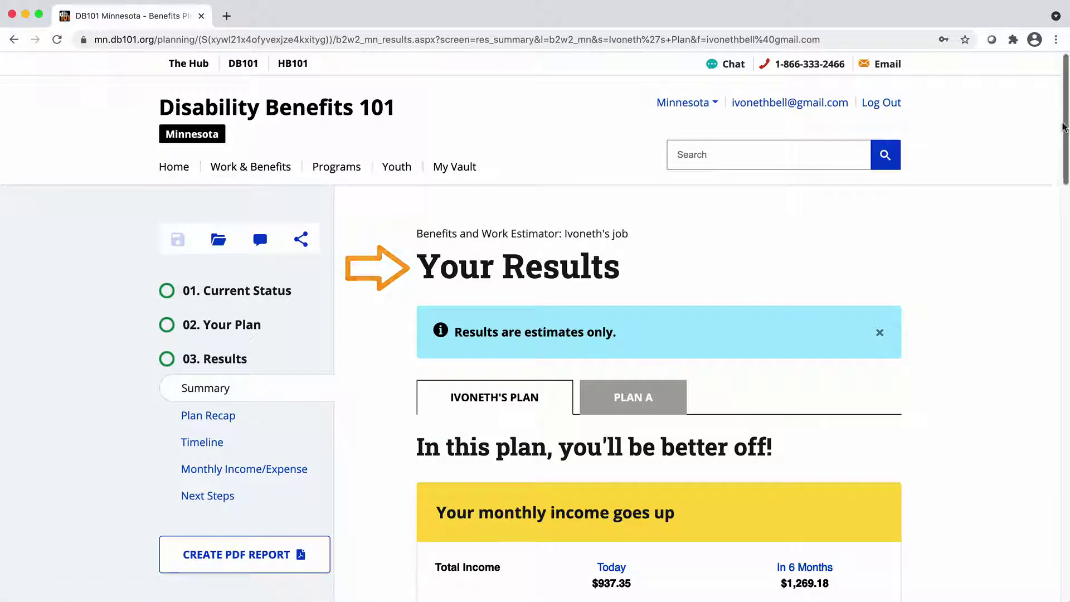
left_click_drag(1064, 130, 1063, 192)
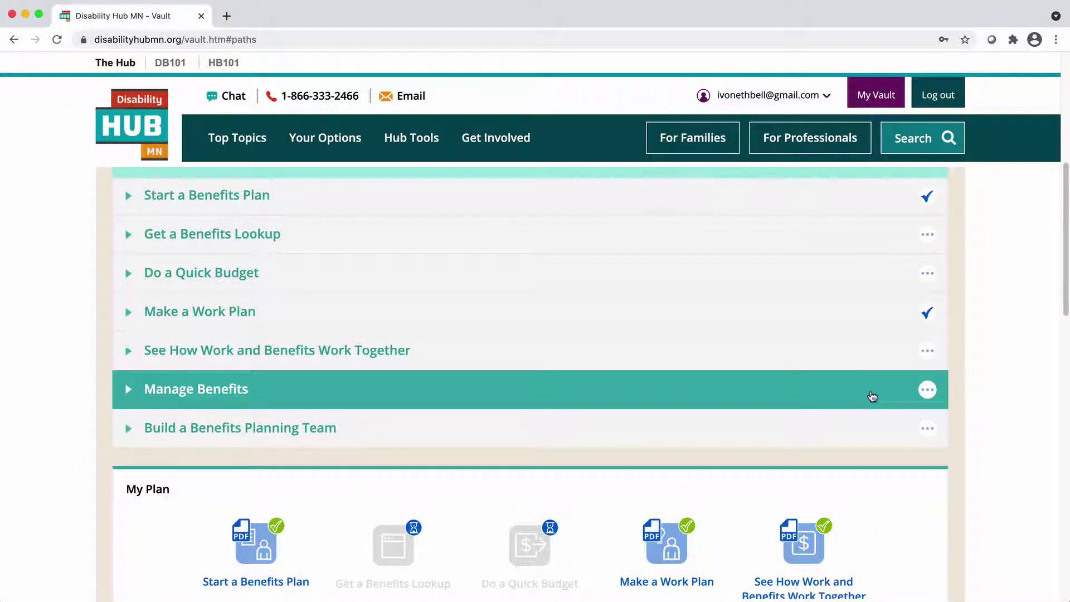
Open the Manage Benefits checklist and tick Medical Assistance (MA), MinnesotaCare and SSI
left_click(872, 396)
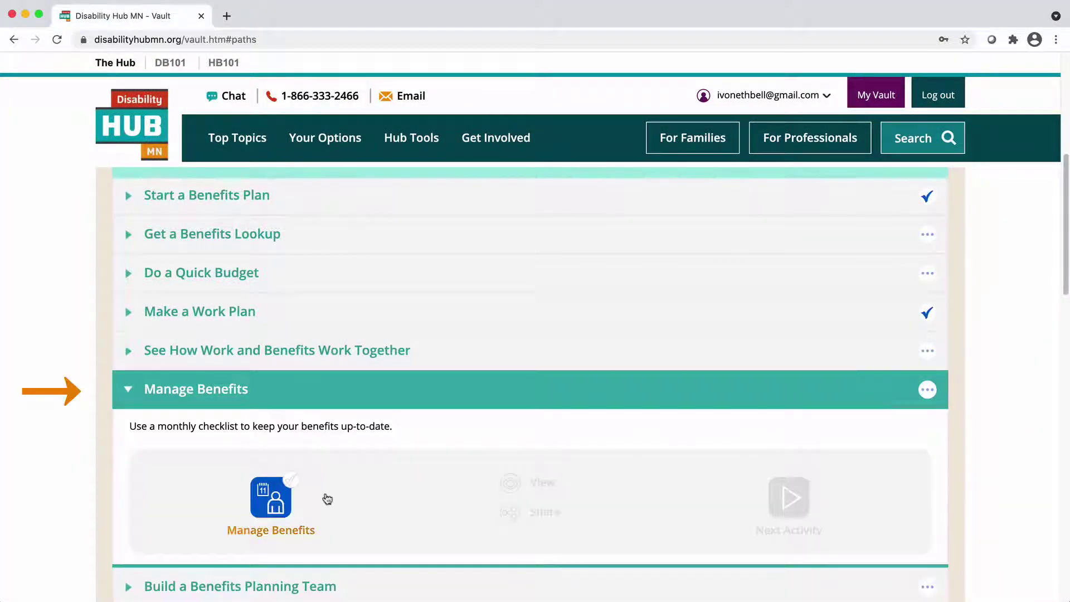
left_click(273, 498)
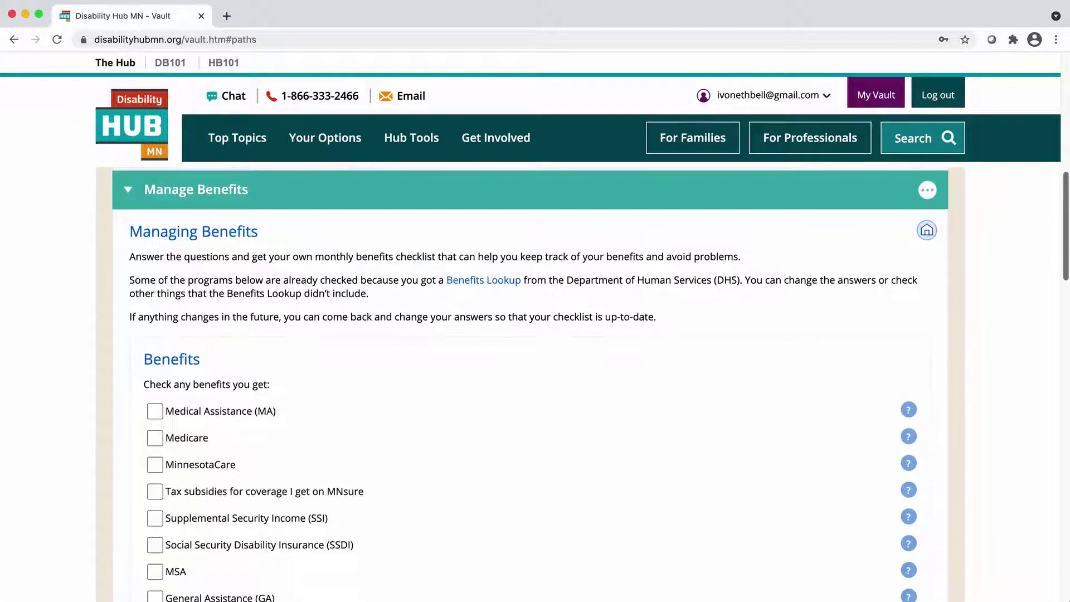
scroll(529, 384, "down", 3)
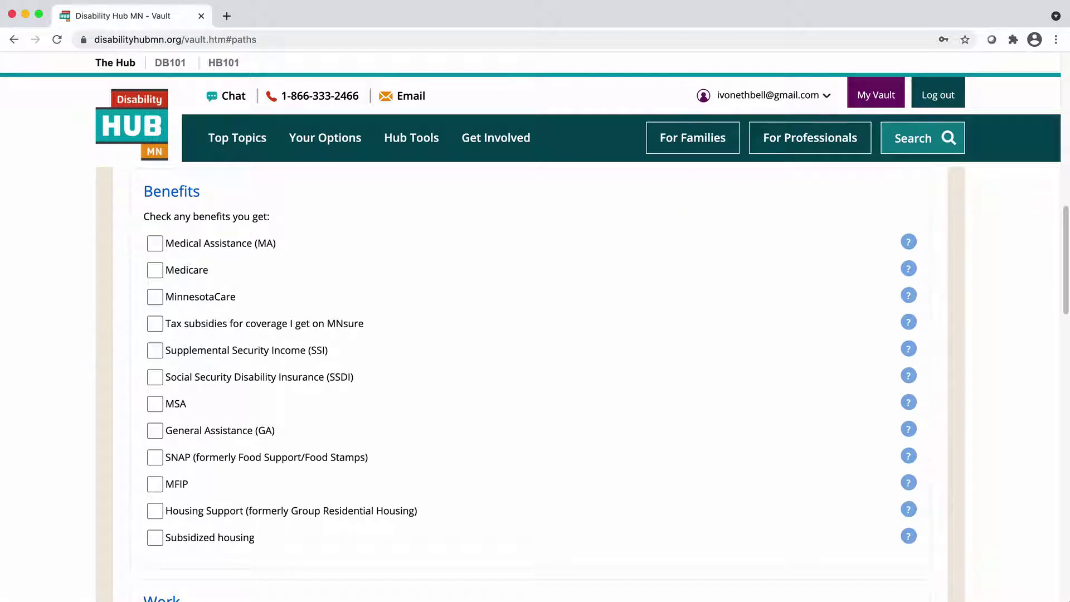
left_click(265, 247)
left_click(213, 304)
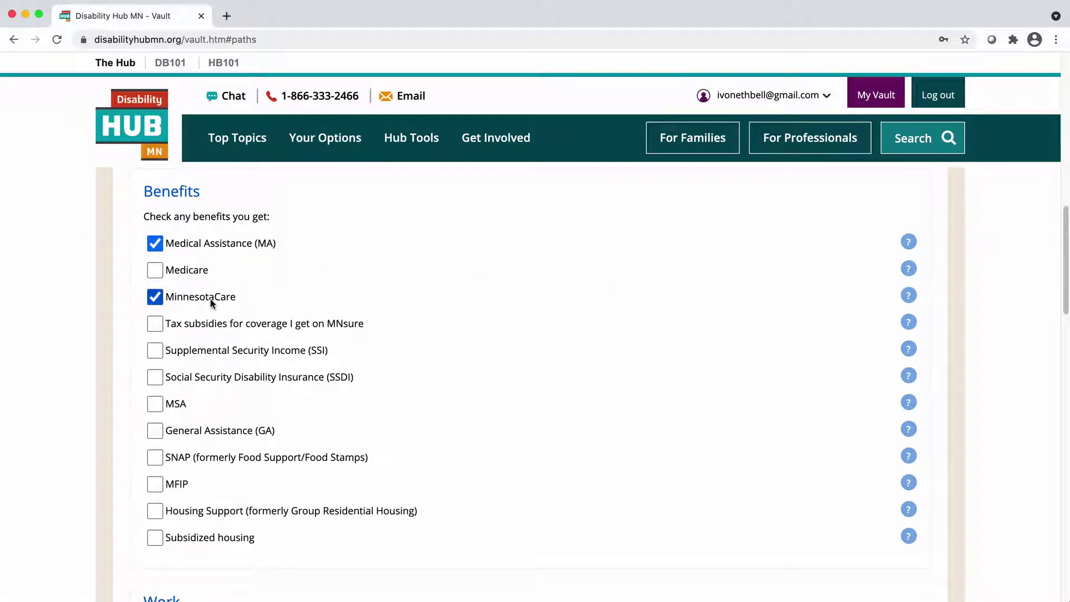
left_click(228, 356)
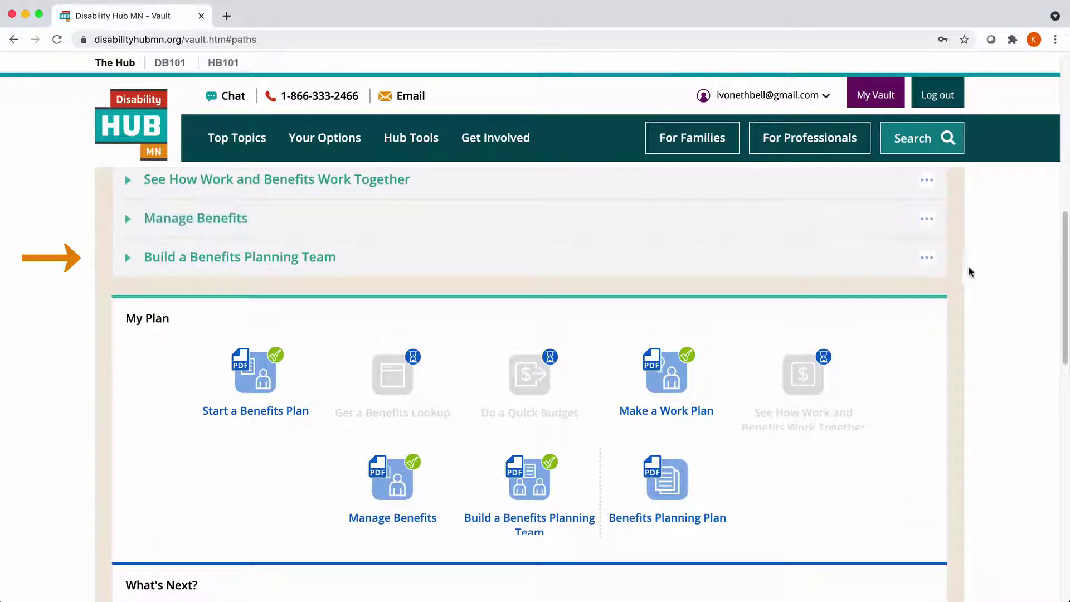
Tick Options Counselor, Social Security Claims Representative, case manager and county financial worker in the planning team checklist
left_click(885, 264)
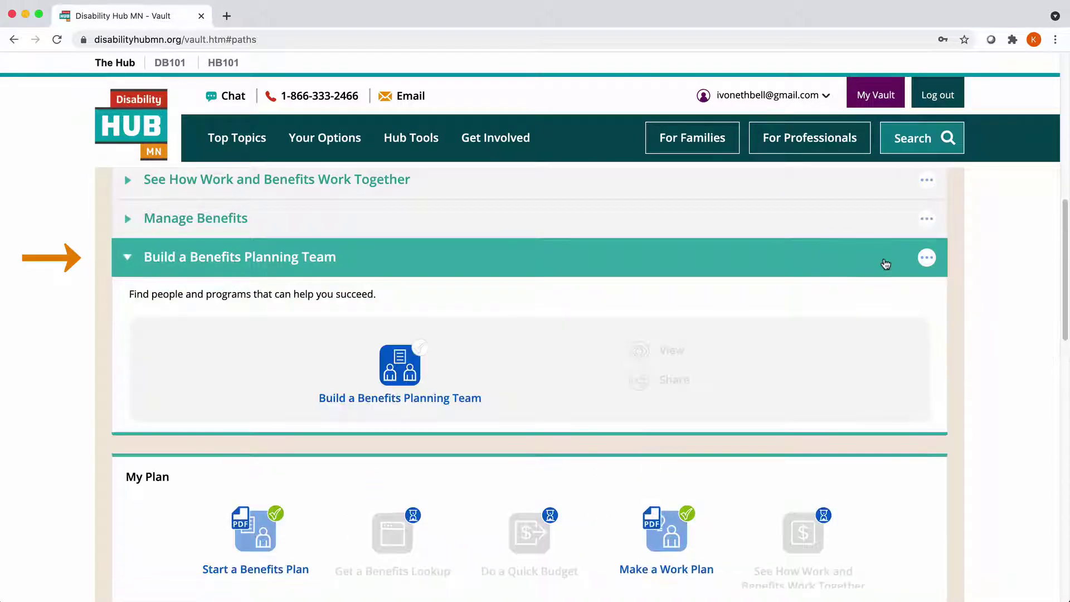
left_click(399, 368)
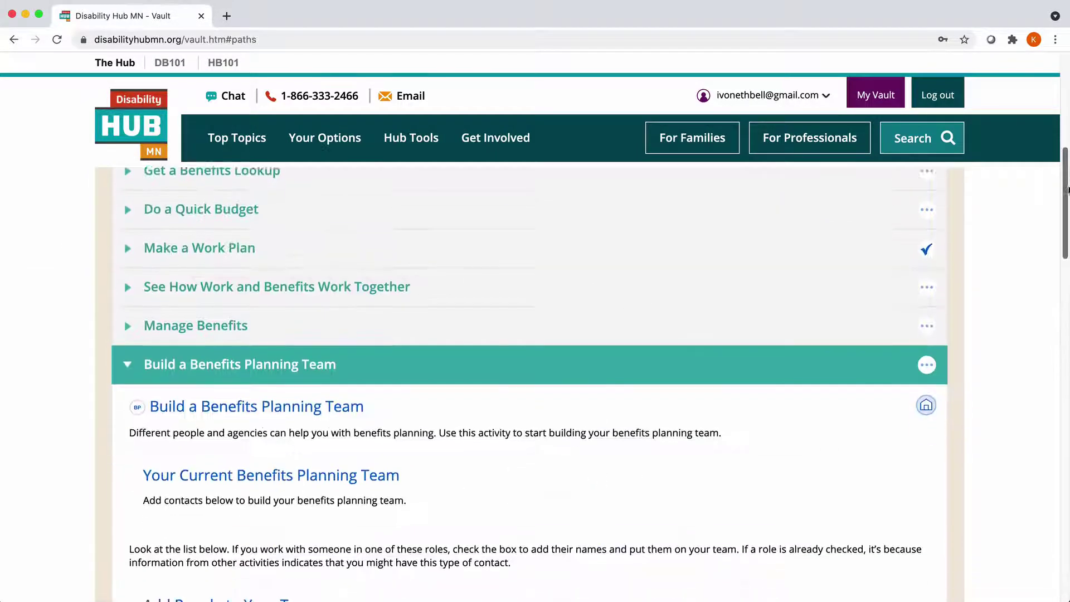
scroll(1067, 227, "down", 4)
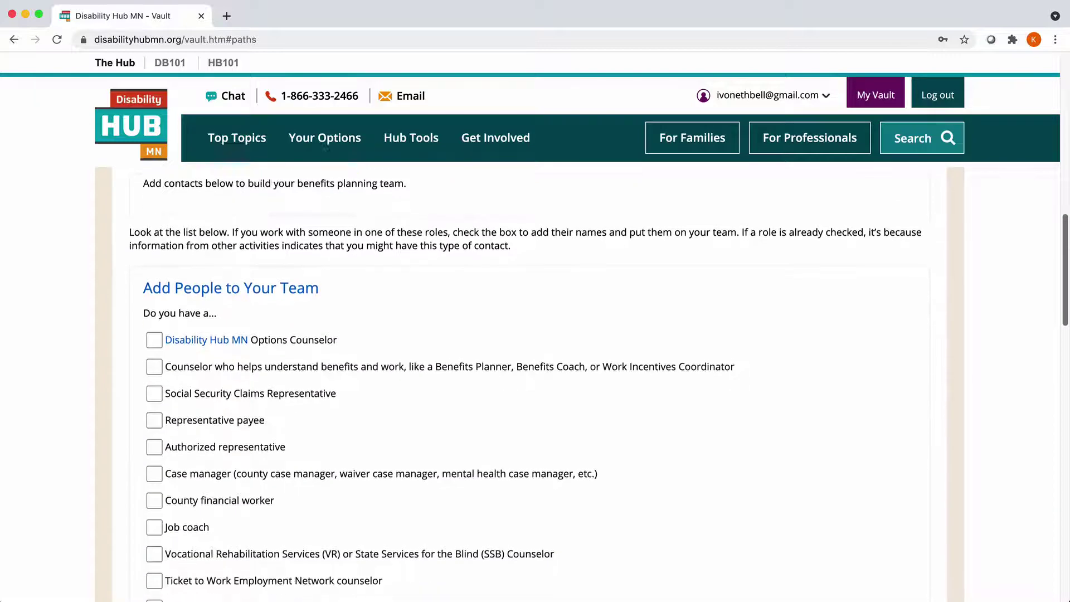
scroll(1067, 227, "down", 1)
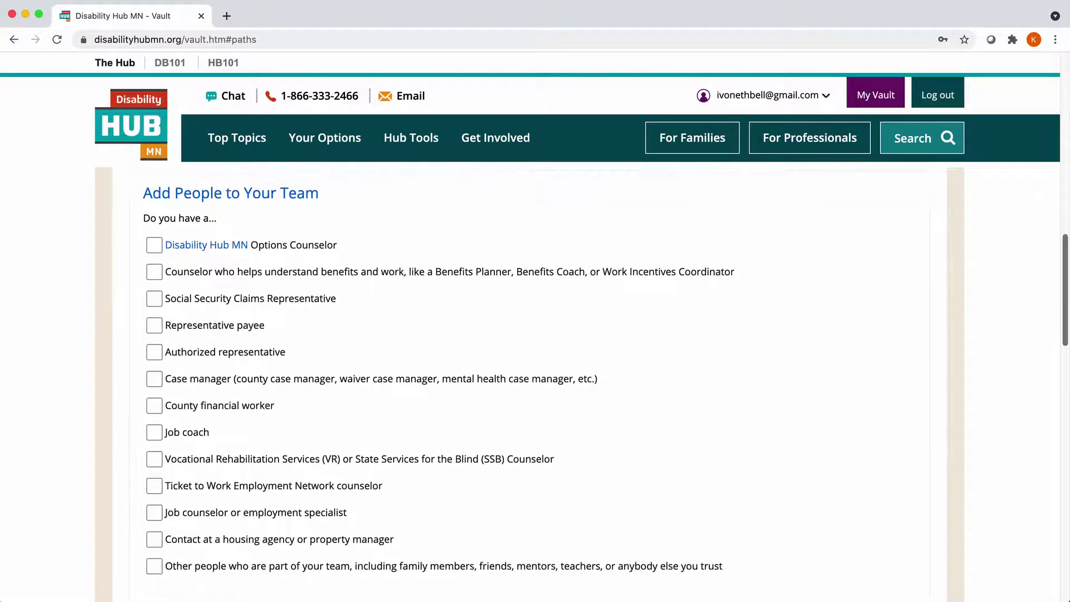
left_click(319, 252)
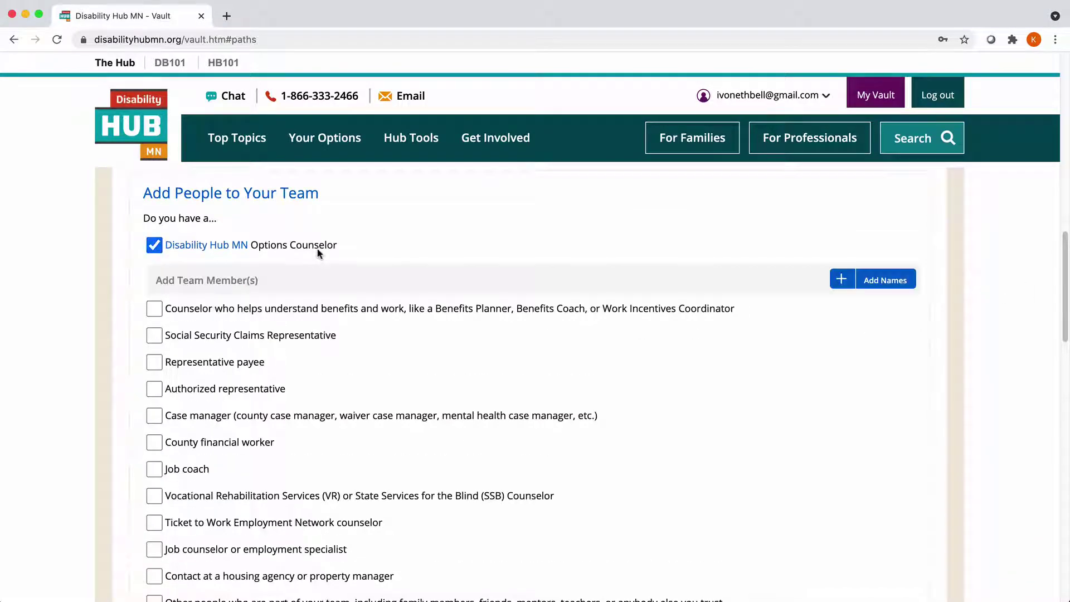
left_click(299, 338)
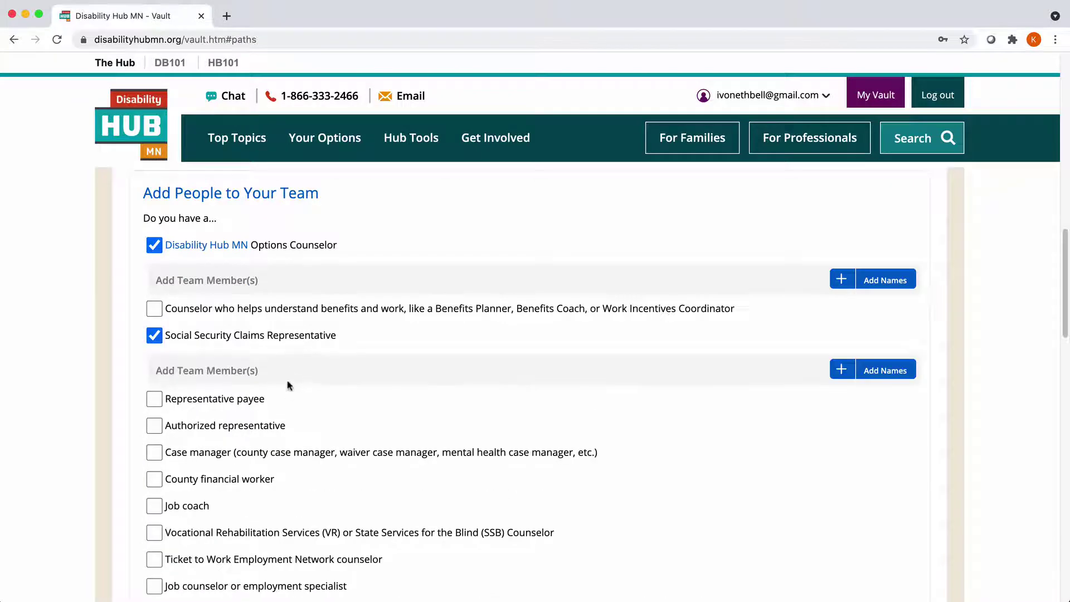
left_click(281, 456)
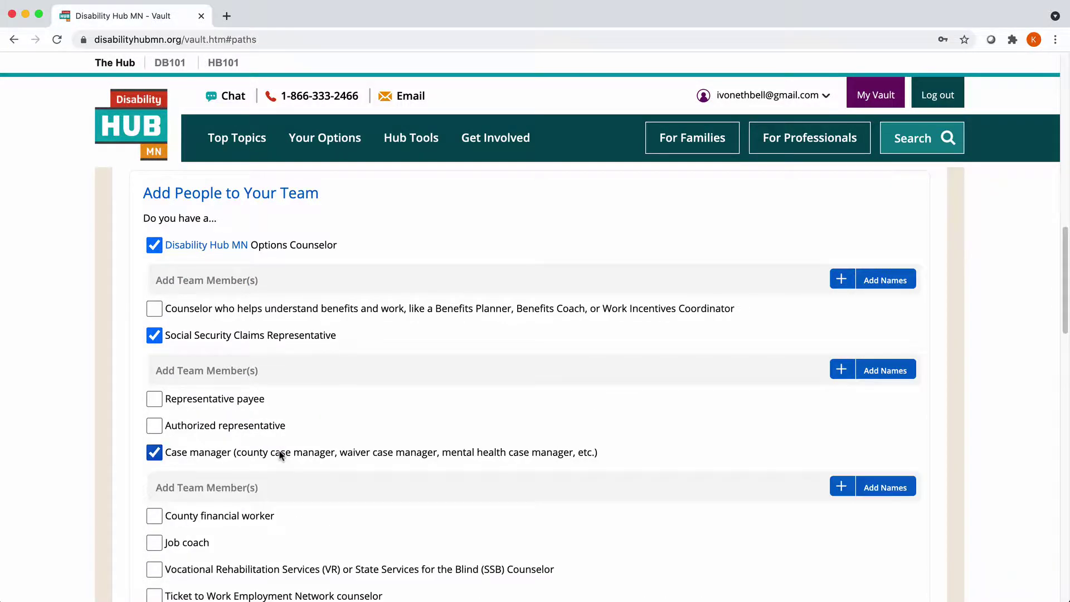
left_click(259, 517)
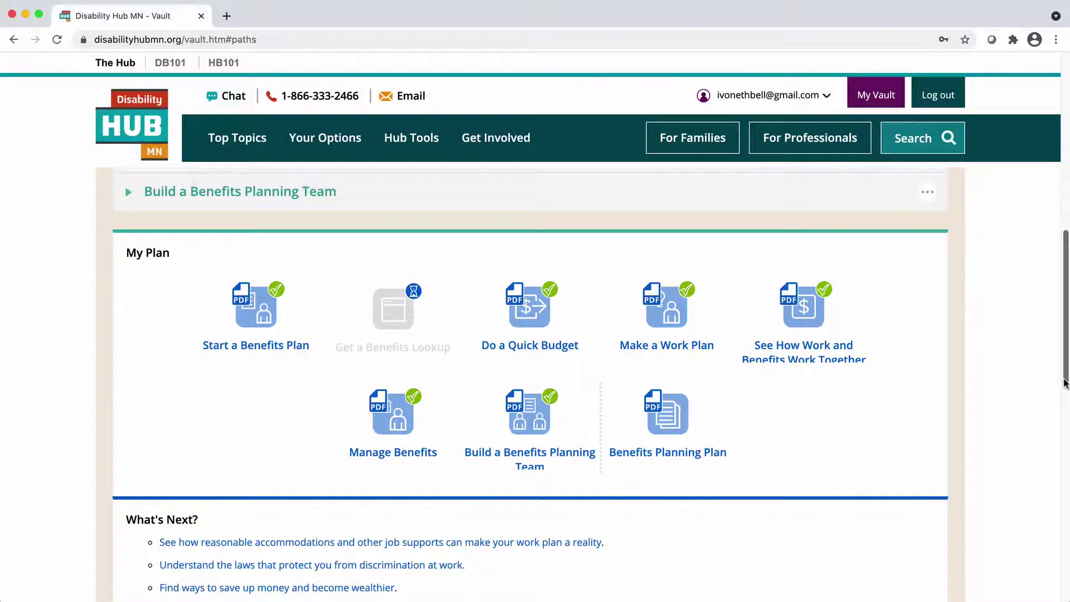
left_click_drag(1065, 382, 1052, 271)
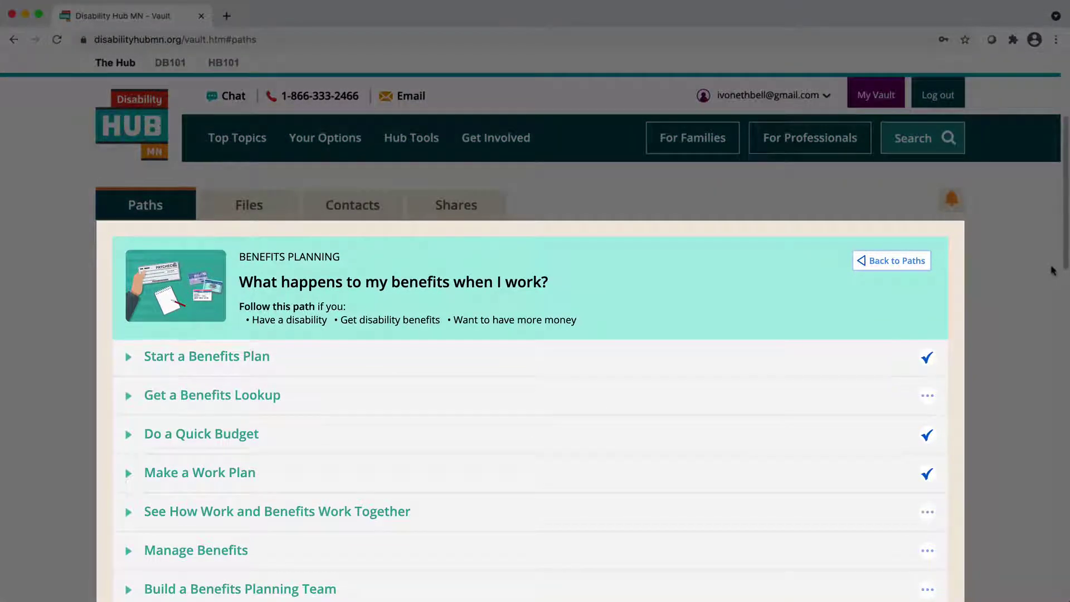